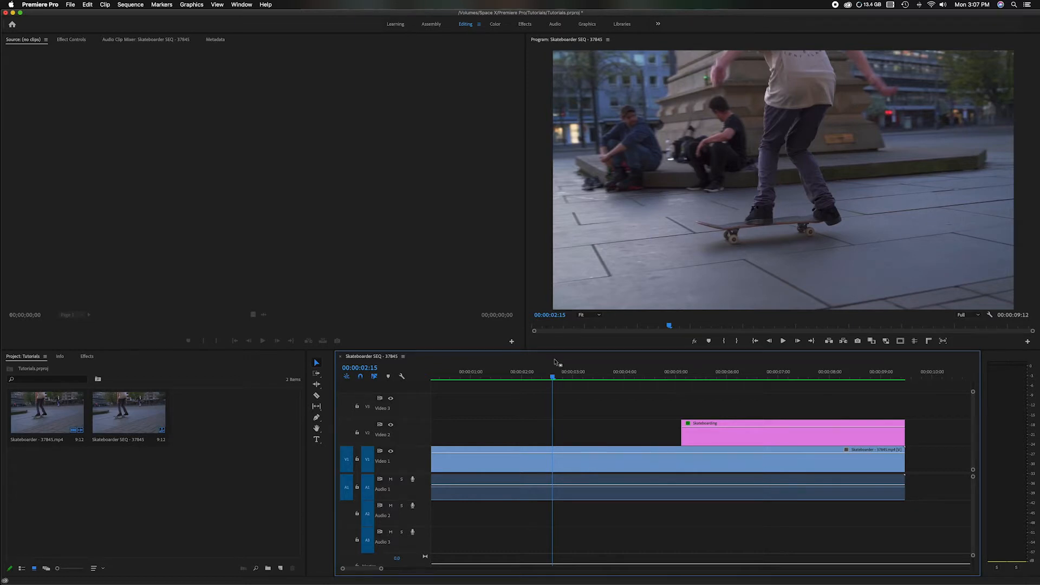
Scrub through the original skateboarder sequence up to the Skateboarding title at 00:00:05:16.
{"action": "mouse_move", "coordinate": [553, 377]}
{"action": "left_mouse_down"}
{"action": "mouse_move", "coordinate": [768, 375]}
{"action": "mouse_move", "coordinate": [564, 382]}
{"action": "left_mouse_up"}
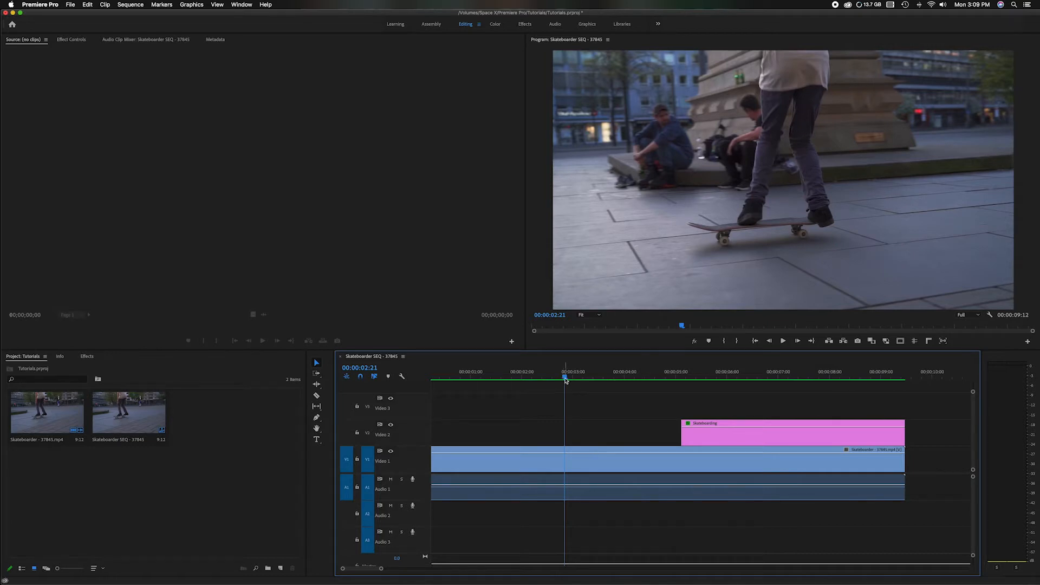
{"action": "left_click_drag", "start_coordinate": [565, 379], "coordinate": [710, 379]}
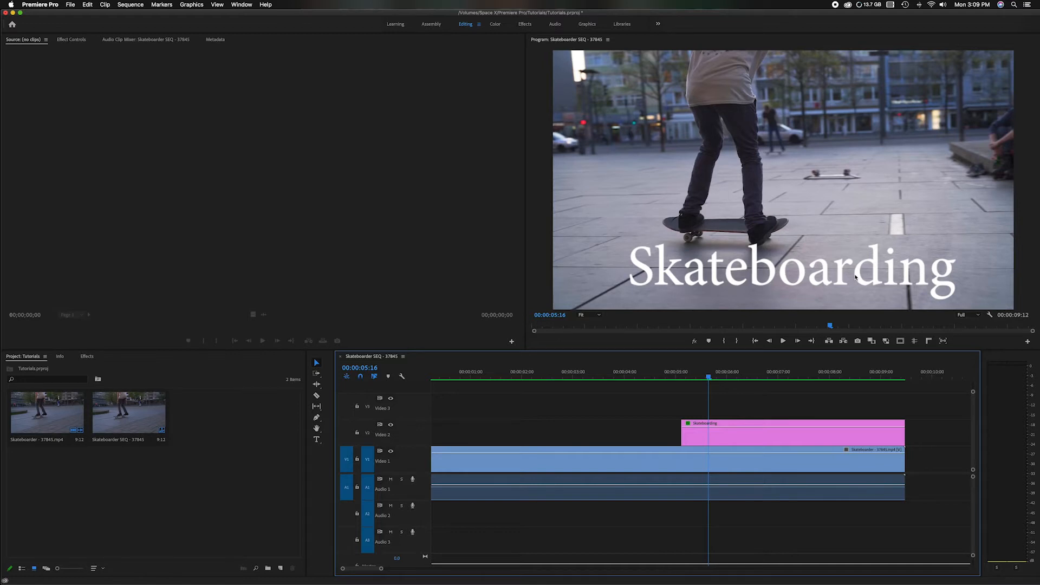
{"action": "left_click", "coordinate": [139, 496]}
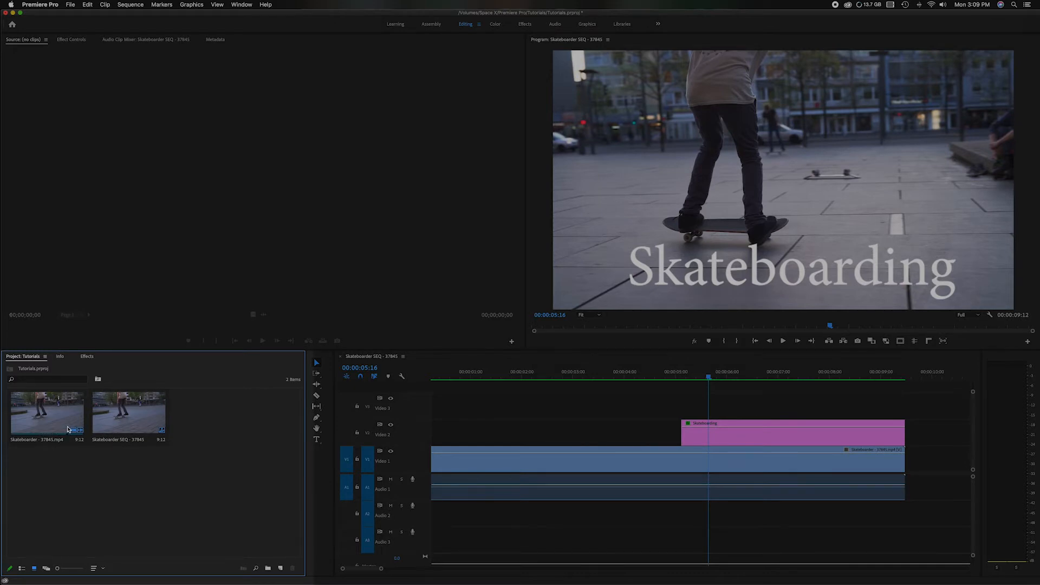
Start an Auto Reframe of the sequence Skateboarder SEQ - 37845 and name the new sequence "Skateboarder SEQ Instagram - 37845 - (1x1)".
{"action": "right_click", "coordinate": [122, 416]}
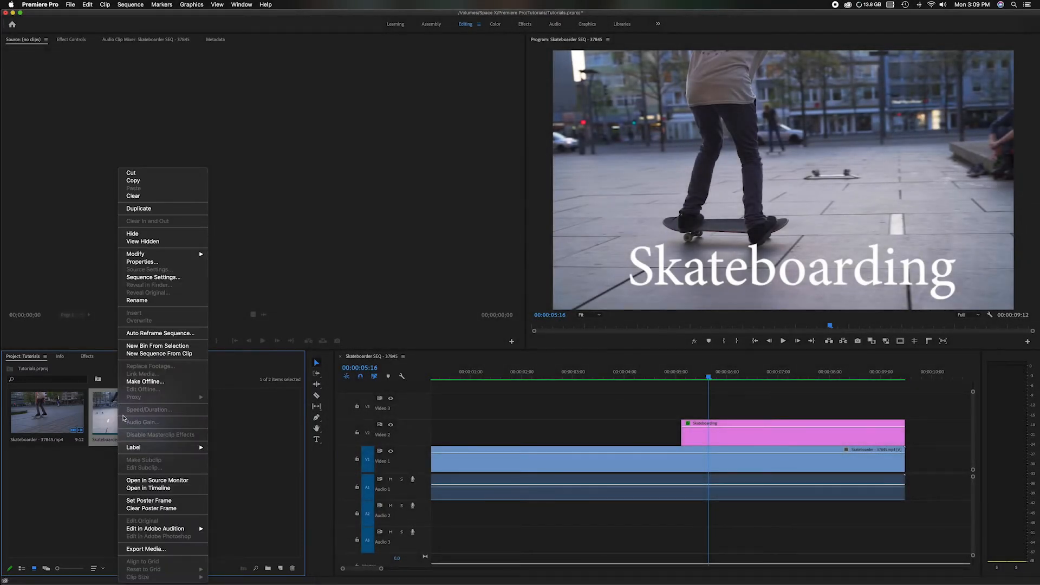
{"action": "left_click", "coordinate": [131, 338]}
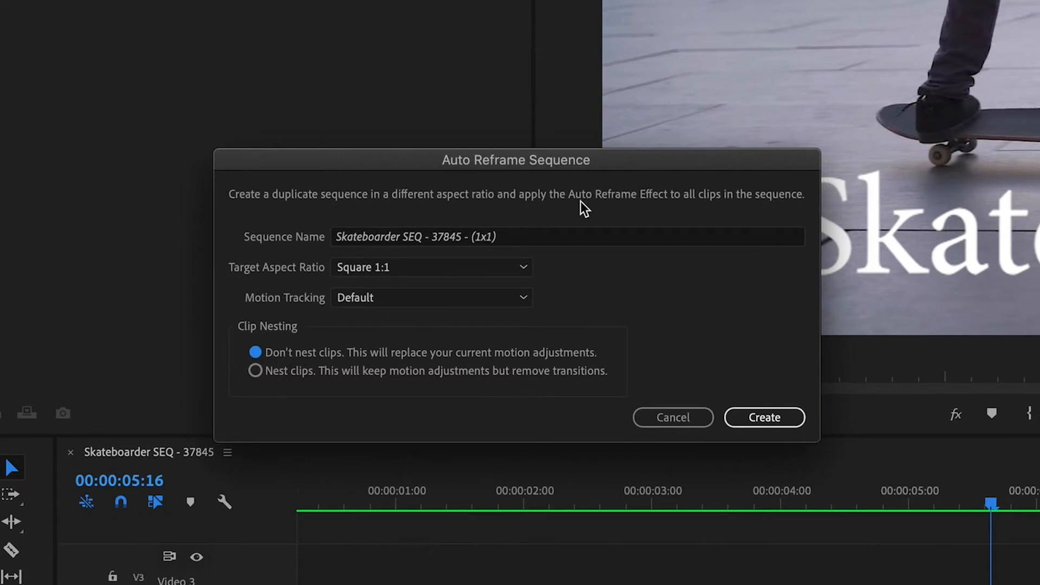
{"action": "left_click", "coordinate": [398, 238]}
{"action": "left_click", "coordinate": [429, 237]}
{"action": "key", "text": "BackSpace"}
{"action": "key", "text": "super+z"}
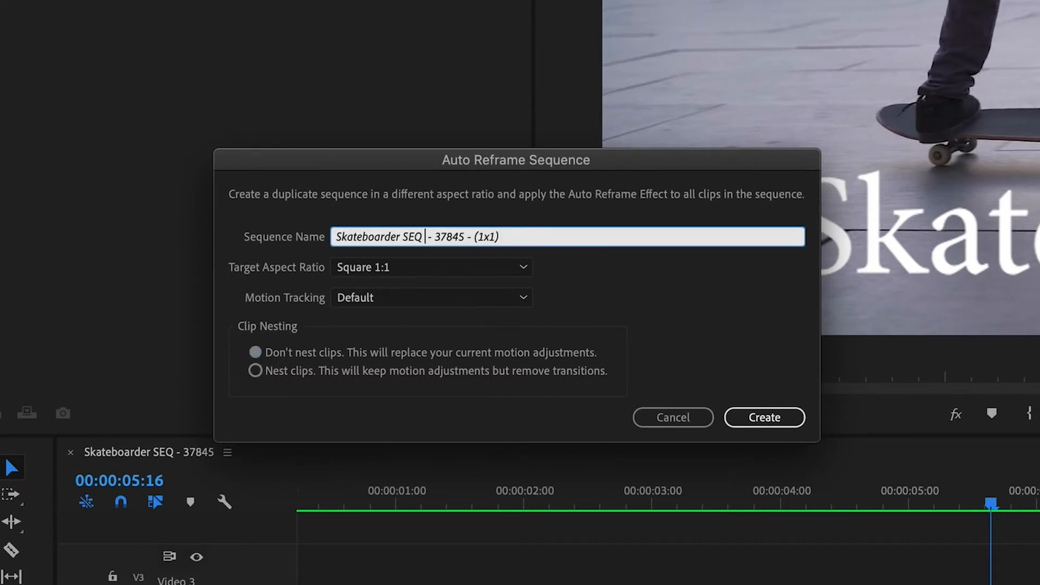
{"action": "type", "text": "Instagr"}
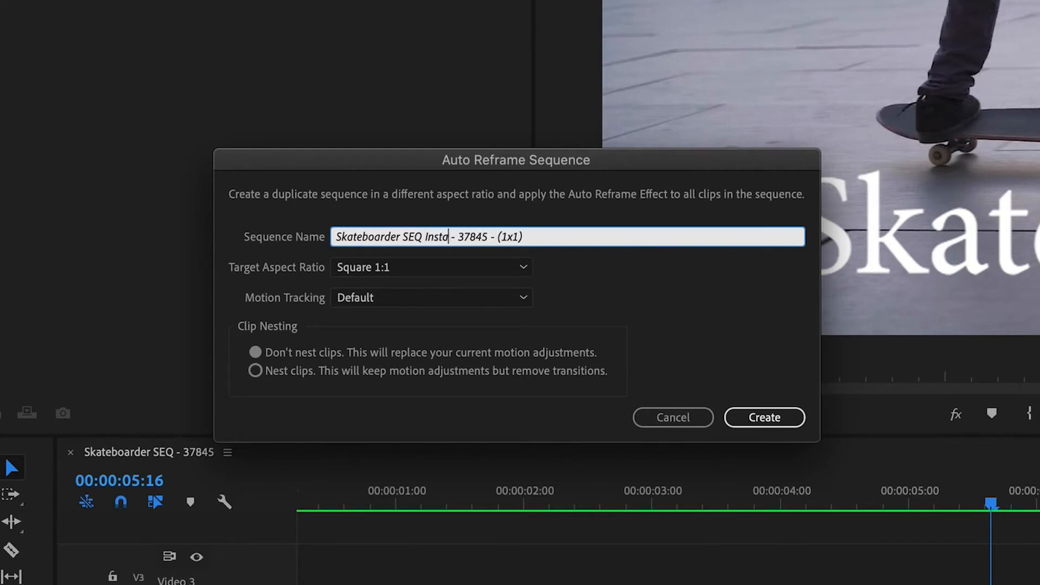
{"action": "type", "text": "am"}
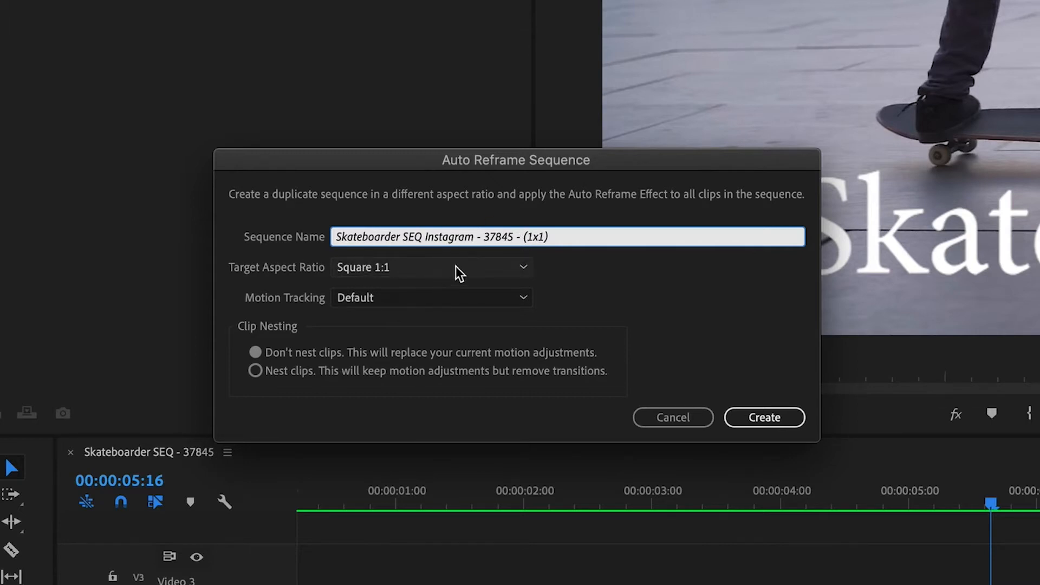
Create the reframed sequence with a Square 1:1 target aspect ratio and Default motion tracking.
{"action": "left_click", "coordinate": [523, 267]}
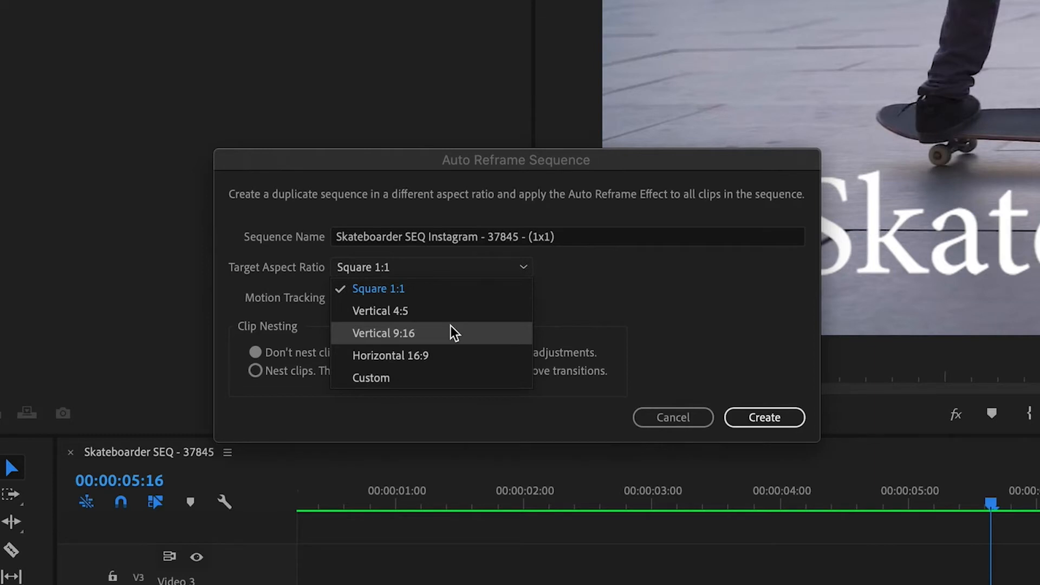
{"action": "left_click", "coordinate": [431, 286]}
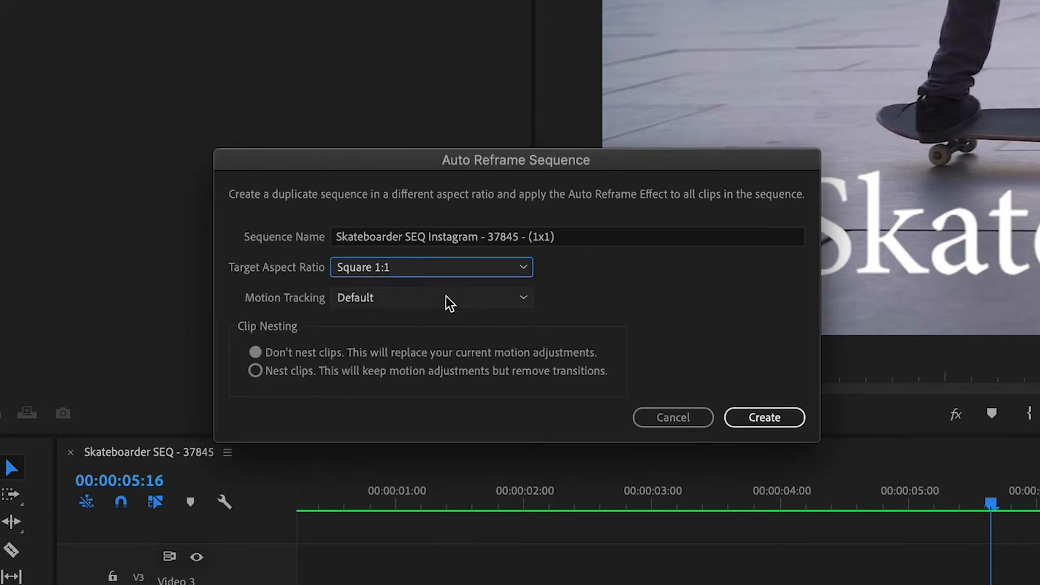
{"action": "left_click", "coordinate": [445, 298]}
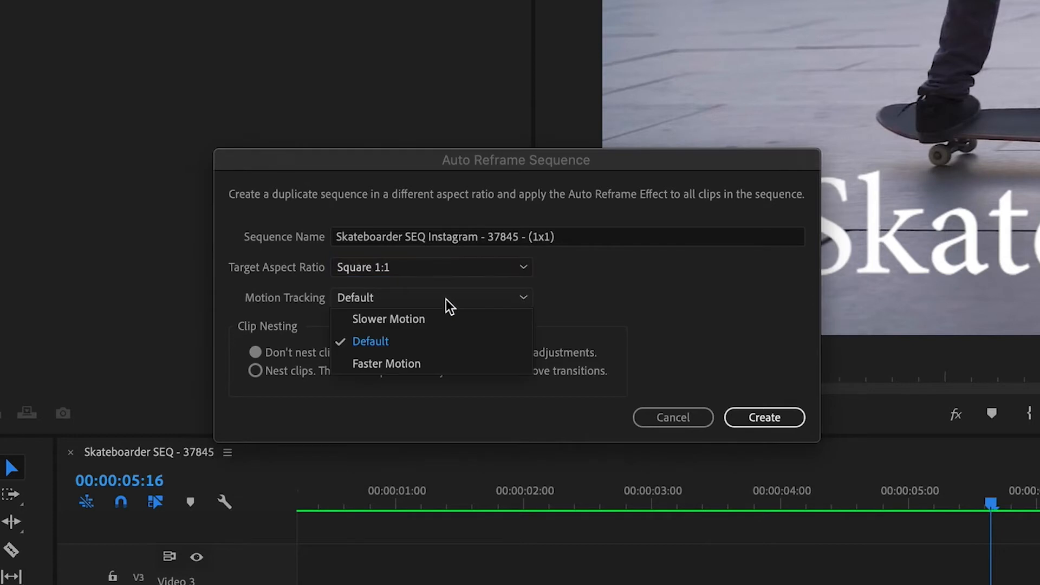
{"action": "left_click", "coordinate": [403, 340]}
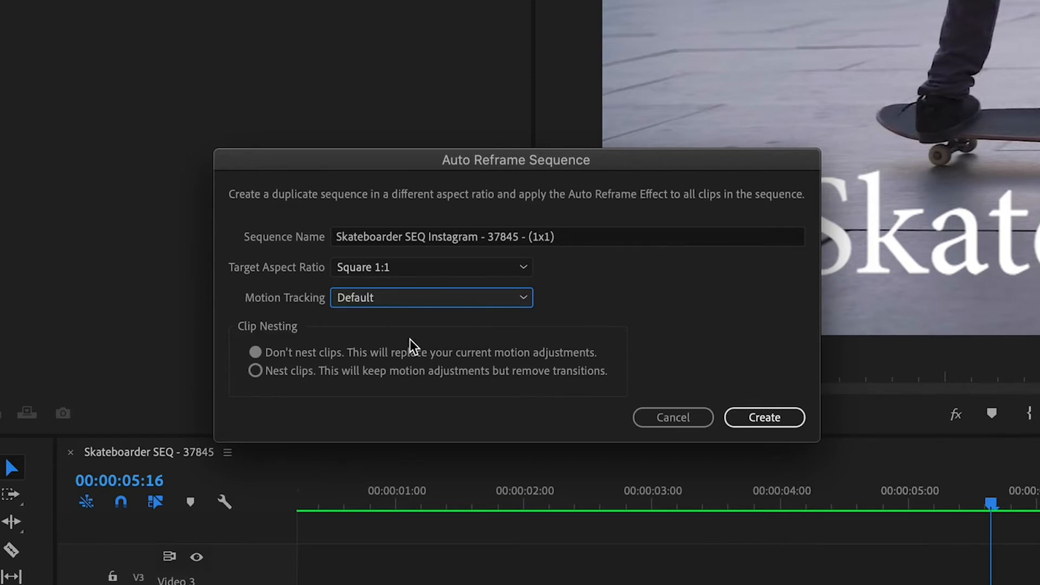
{"action": "left_click", "coordinate": [764, 417]}
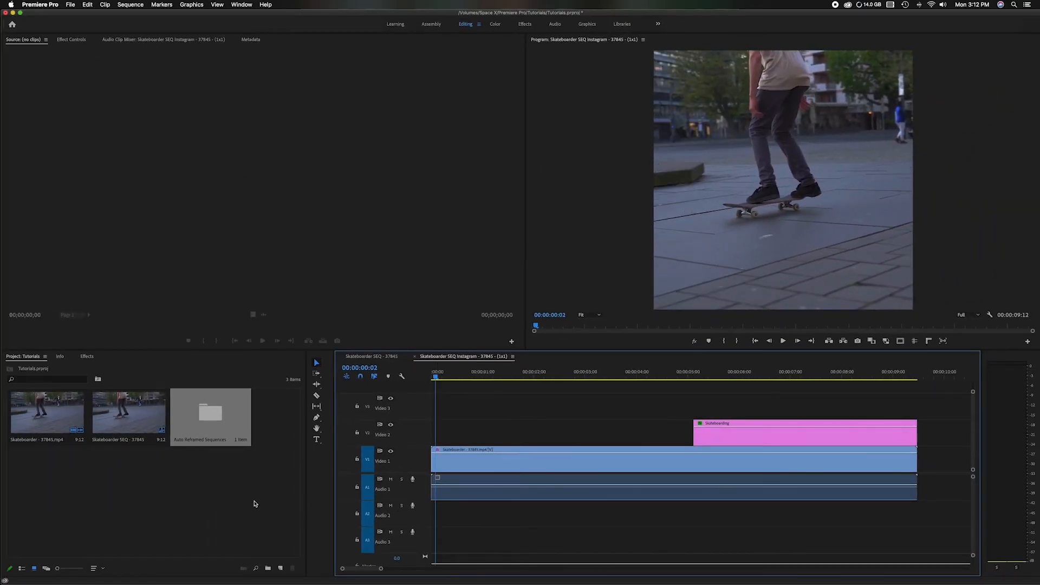
Open the Auto Reframed Sequences bin to inspect the new sequence stored in it.
{"action": "left_click", "coordinate": [254, 504]}
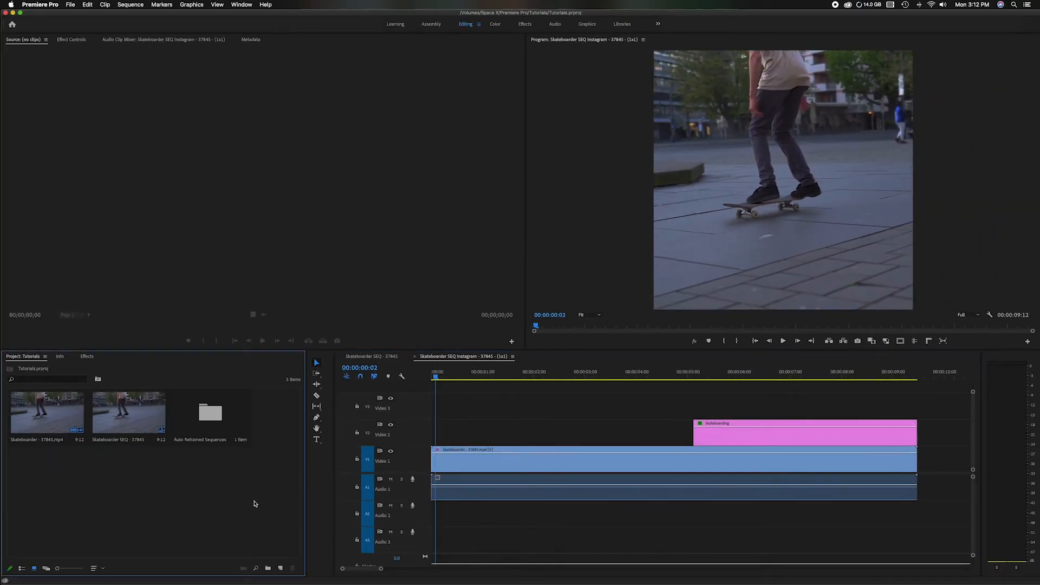
{"action": "left_click", "coordinate": [115, 442]}
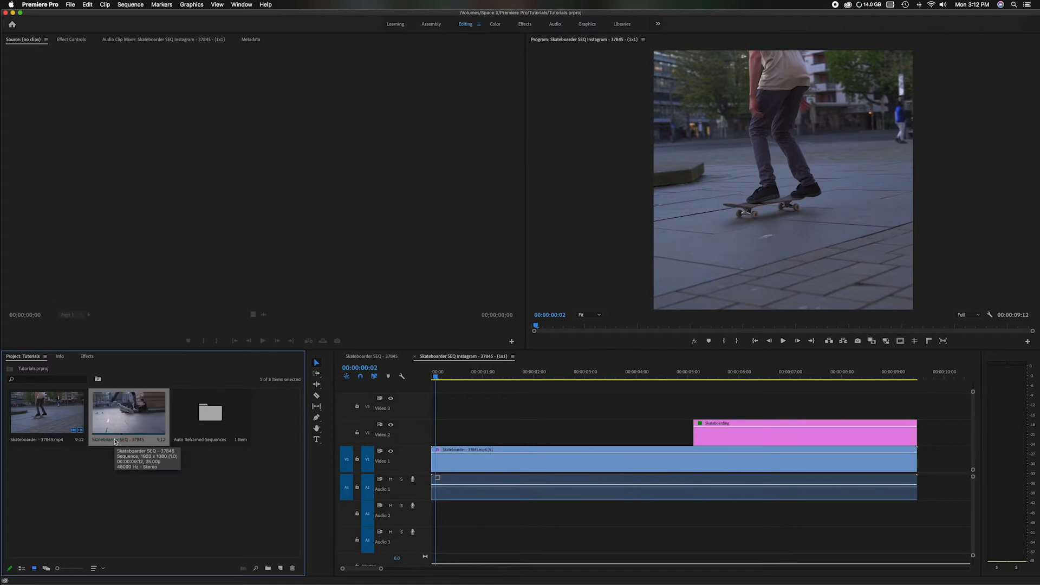
{"action": "double_click", "coordinate": [211, 415]}
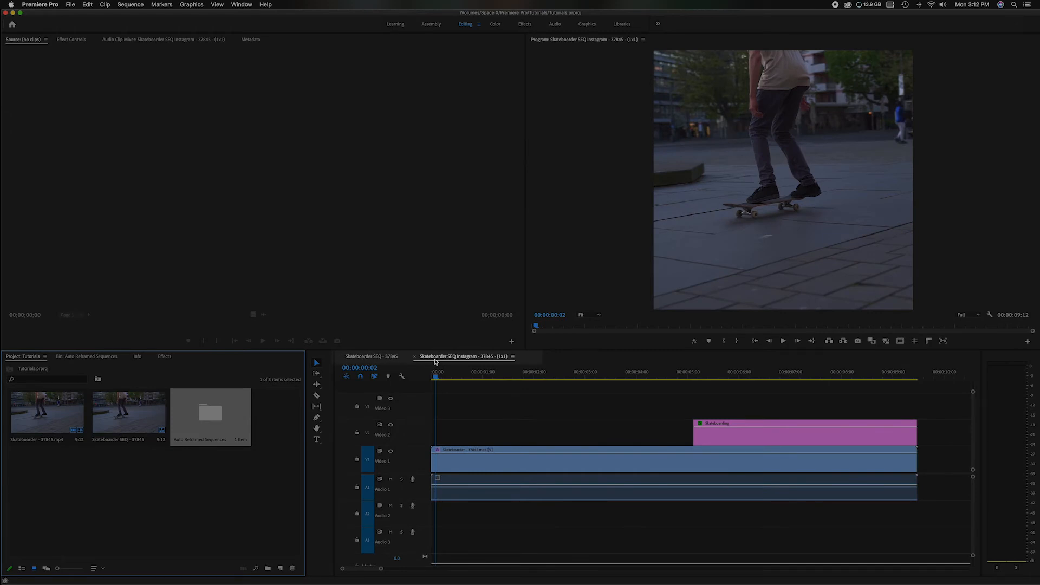
Compare the original sequence with the square Instagram version and play the square one through to its title.
{"action": "left_click", "coordinate": [384, 359]}
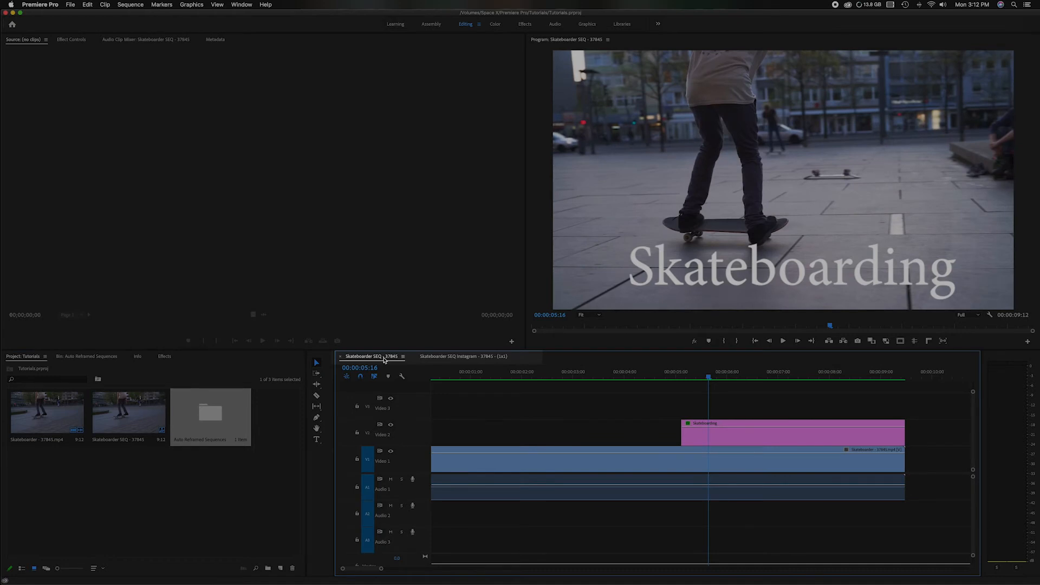
{"action": "left_click", "coordinate": [437, 361]}
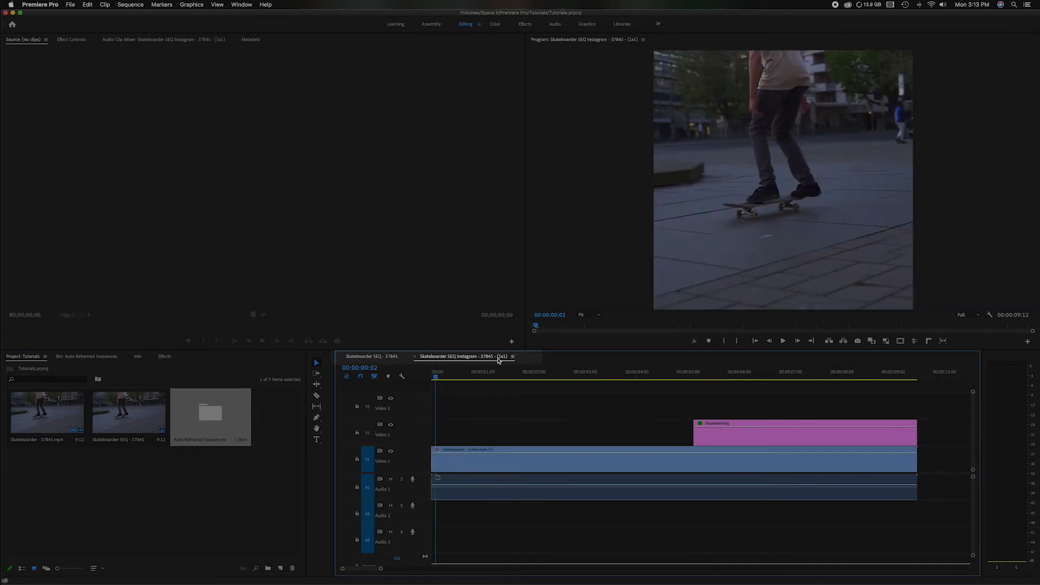
{"action": "left_click", "coordinate": [574, 374]}
{"action": "key", "text": "space"}
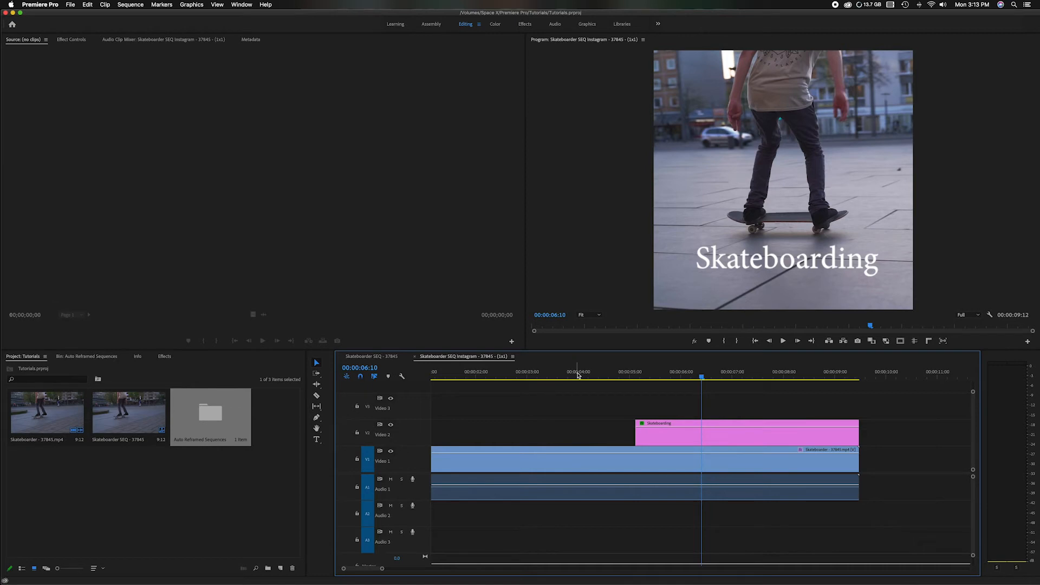
Start another Auto Reframe of Skateboarder SEQ - 37845 with the target aspect ratio Vertical 4:5.
{"action": "left_click", "coordinate": [373, 358]}
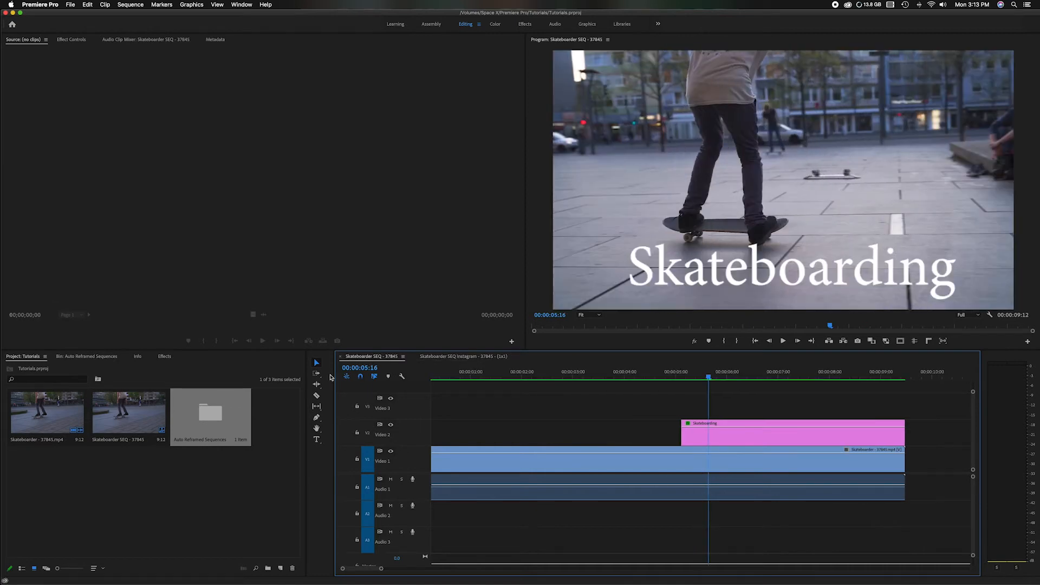
{"action": "right_click", "coordinate": [136, 418]}
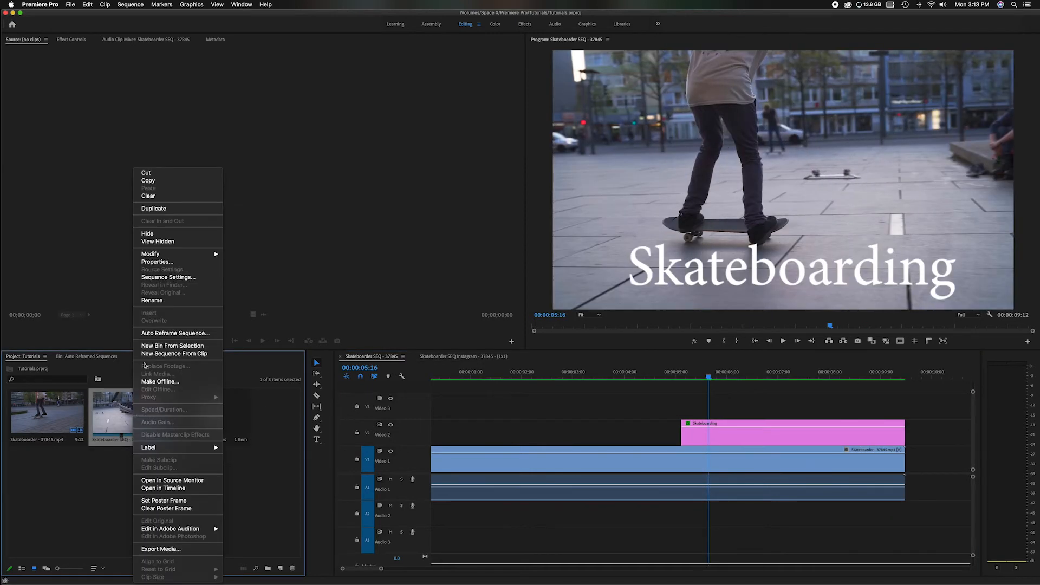
{"action": "left_click", "coordinate": [162, 333]}
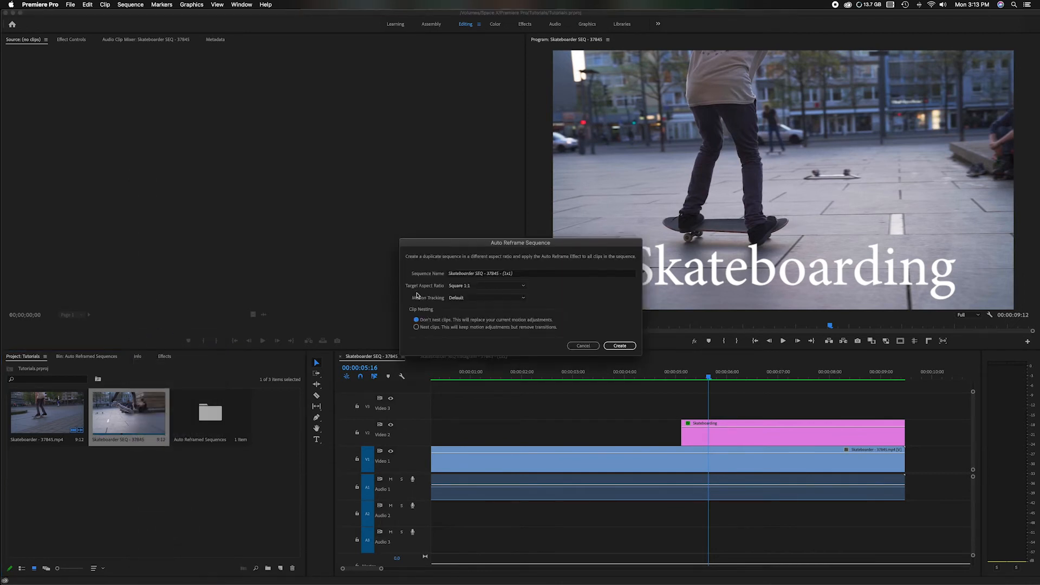
{"action": "left_click", "coordinate": [490, 287]}
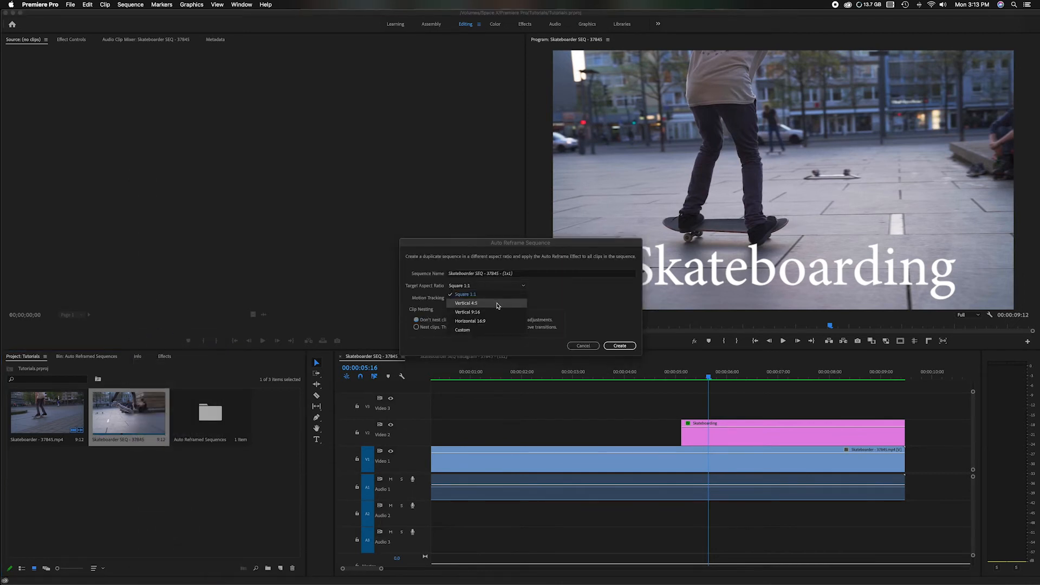
{"action": "left_click", "coordinate": [498, 305]}
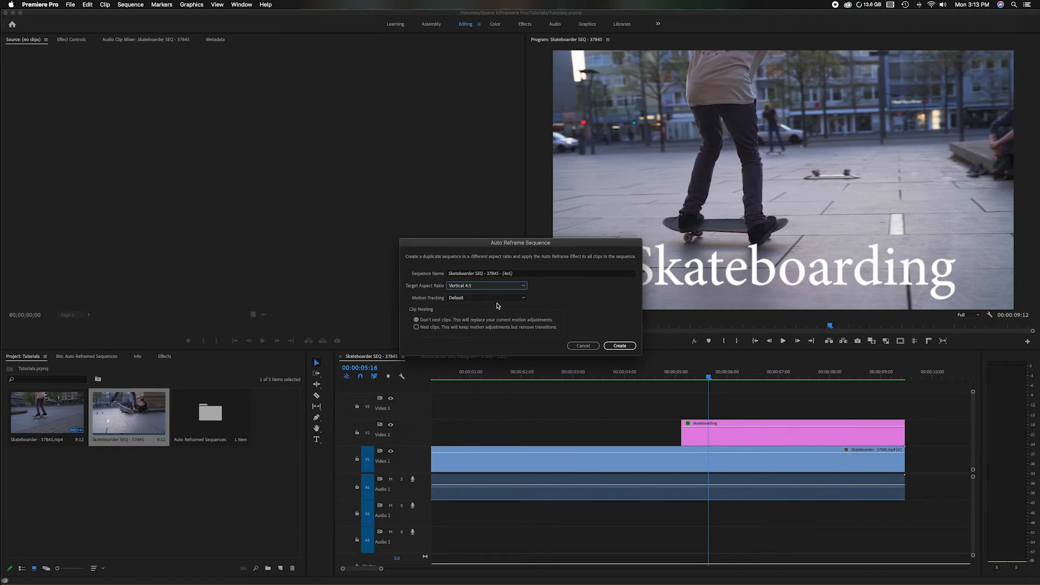
Name the reframed sequence "Skateboarder SEQ 4x5 37845 - (4x5)" and create it.
{"action": "left_click", "coordinate": [486, 274]}
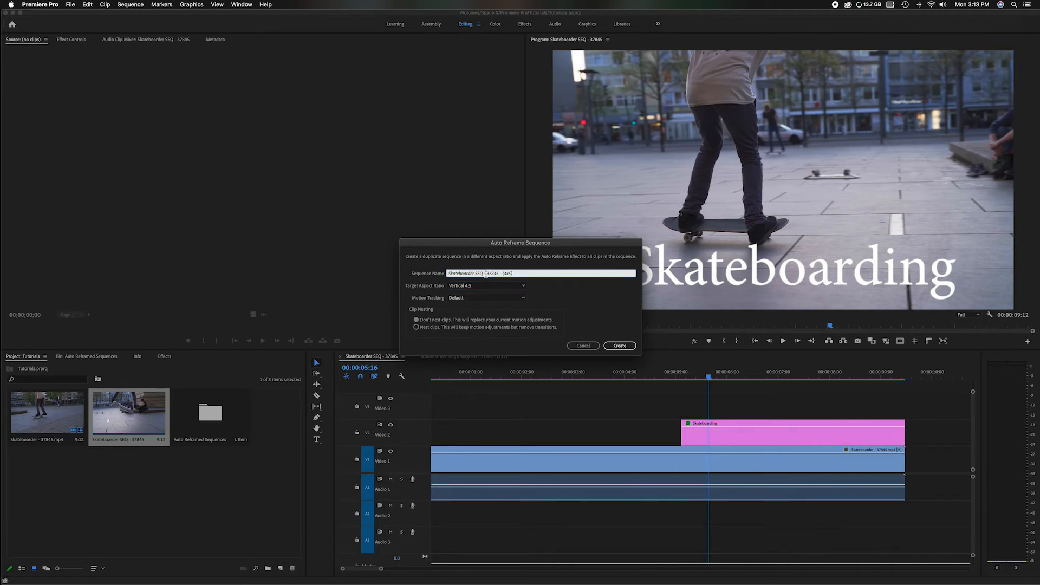
{"action": "key", "text": "BackSpace"}
{"action": "type", "text": "4x5"}
{"action": "left_click", "coordinate": [613, 346]}
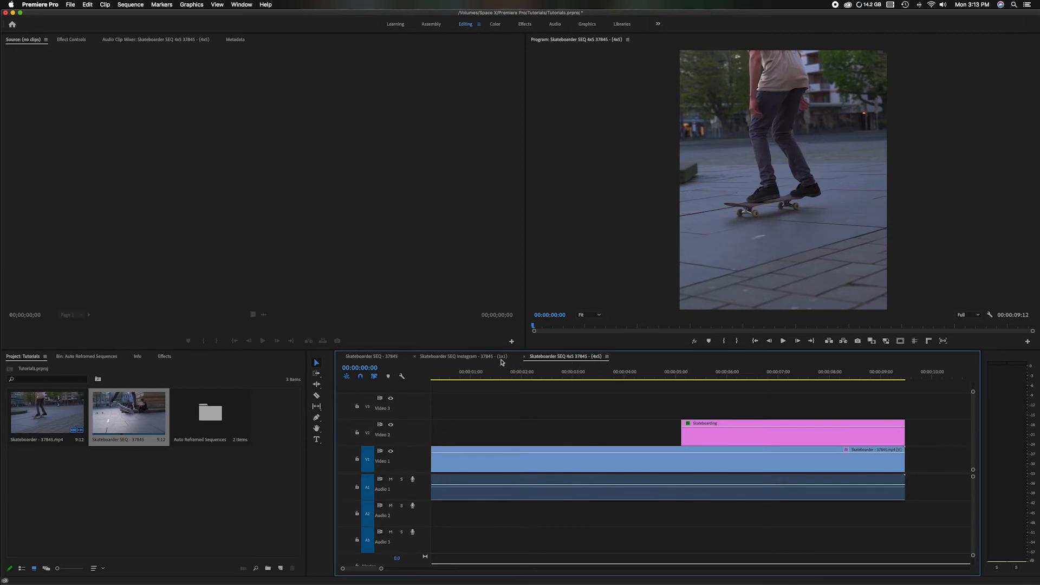
Check both reframed sequences in the Auto Reframed Sequences bin and return to the main Tutorials project.
{"action": "left_click", "coordinate": [224, 463]}
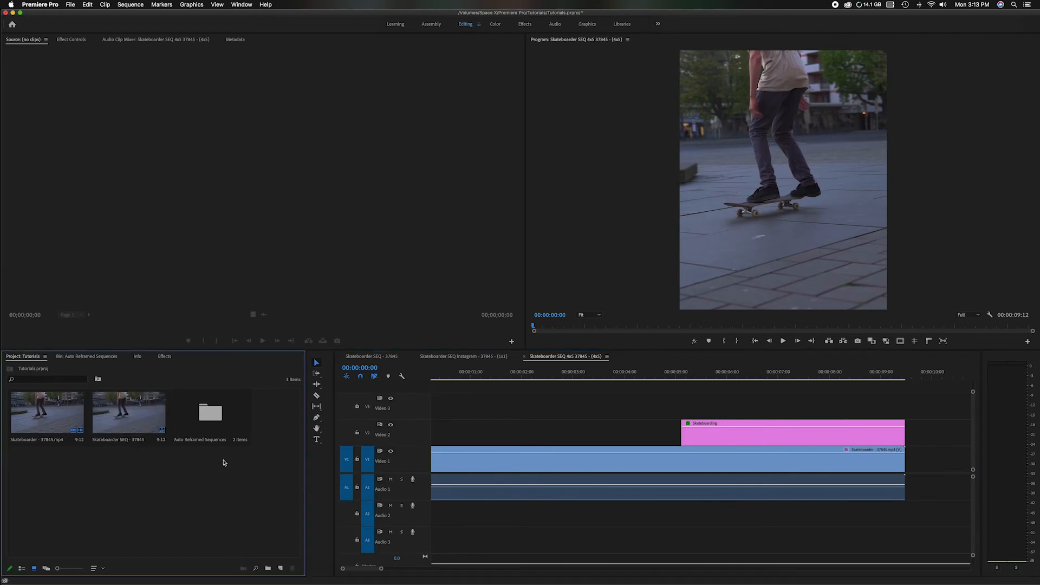
{"action": "double_click", "coordinate": [211, 420]}
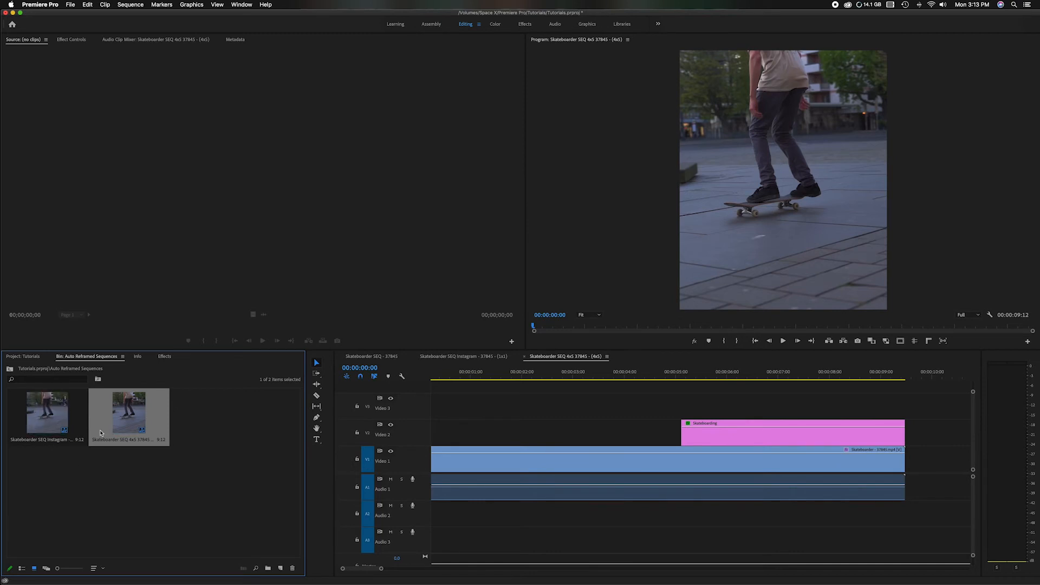
{"action": "left_click", "coordinate": [24, 357]}
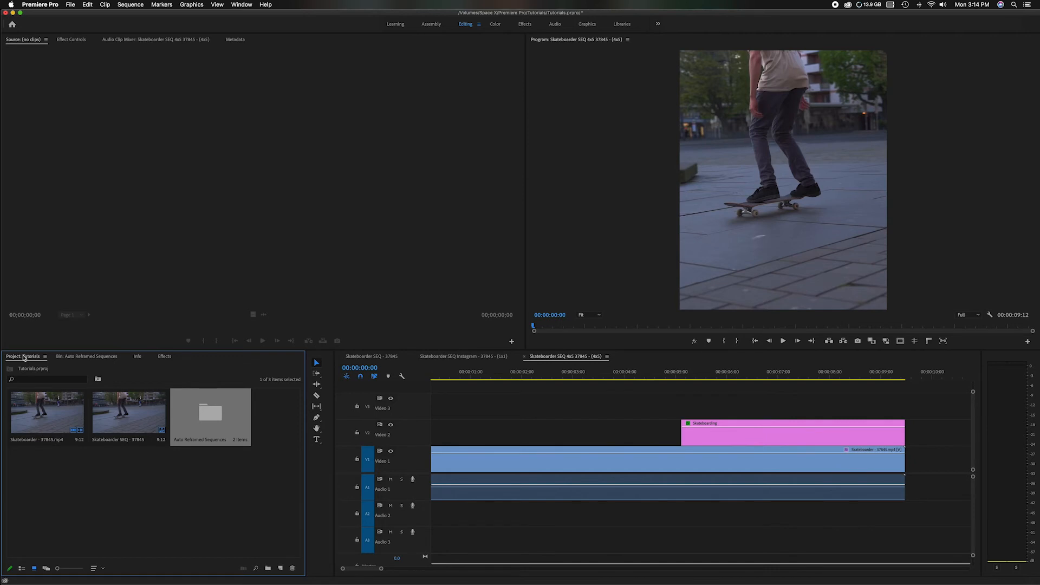
Play the 4x5 sequence through to the Skateboarding title to review its framing.
{"action": "left_click_drag", "start_coordinate": [629, 378], "coordinate": [551, 385]}
{"action": "key", "text": "space"}
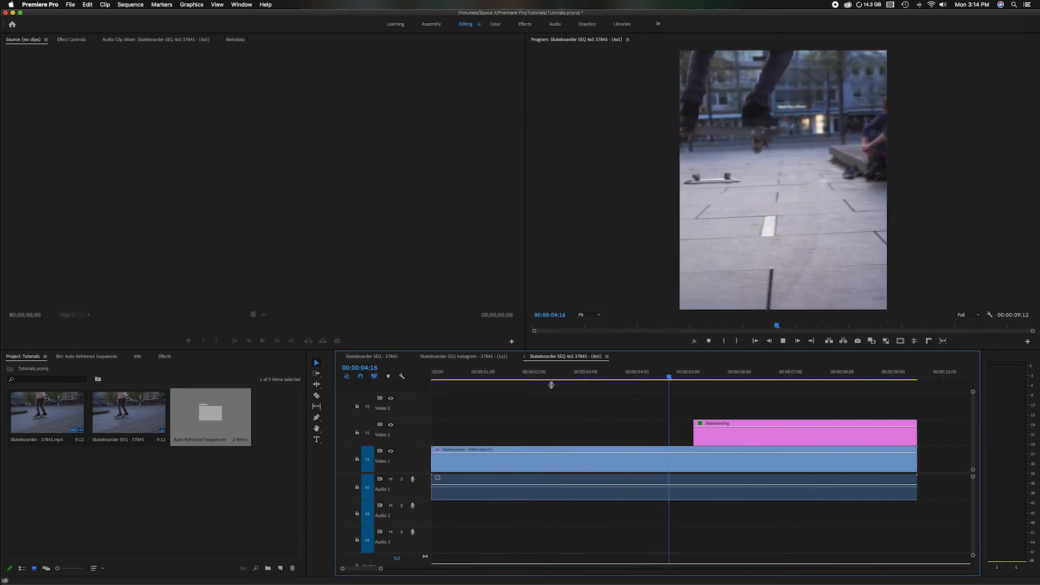
{"action": "key", "text": "space"}
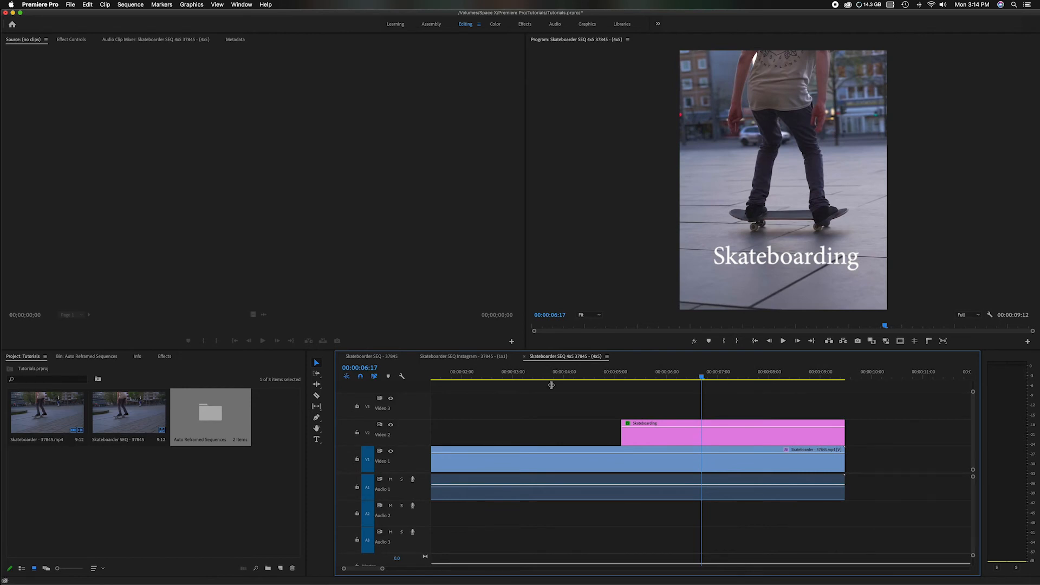
Start an Auto Reframe of Skateboarder SEQ - 37845 with the target aspect ratio Vertical 9:16.
{"action": "left_click", "coordinate": [130, 413]}
{"action": "right_click", "coordinate": [133, 411]}
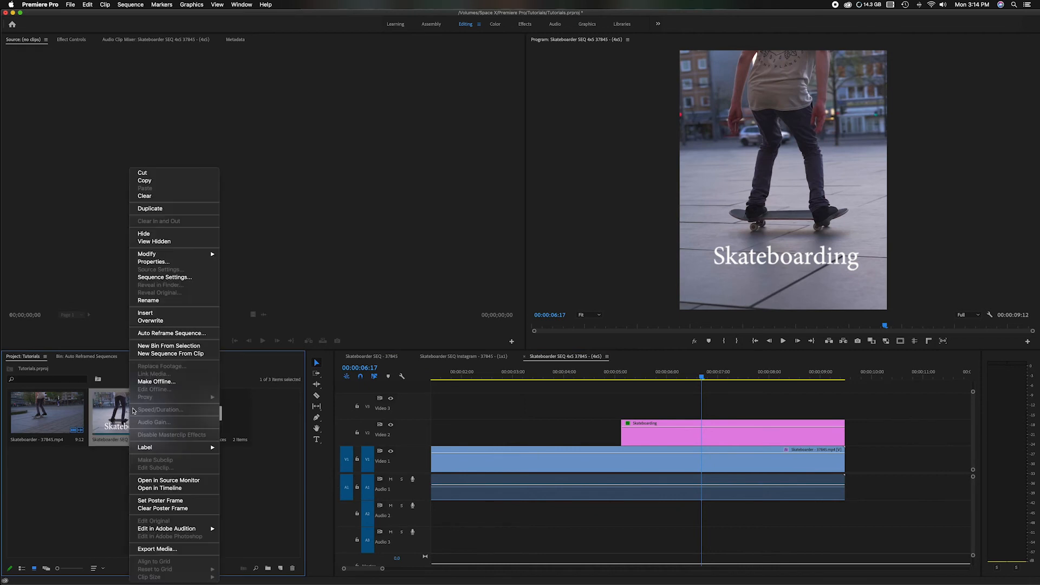
{"action": "left_click", "coordinate": [155, 334]}
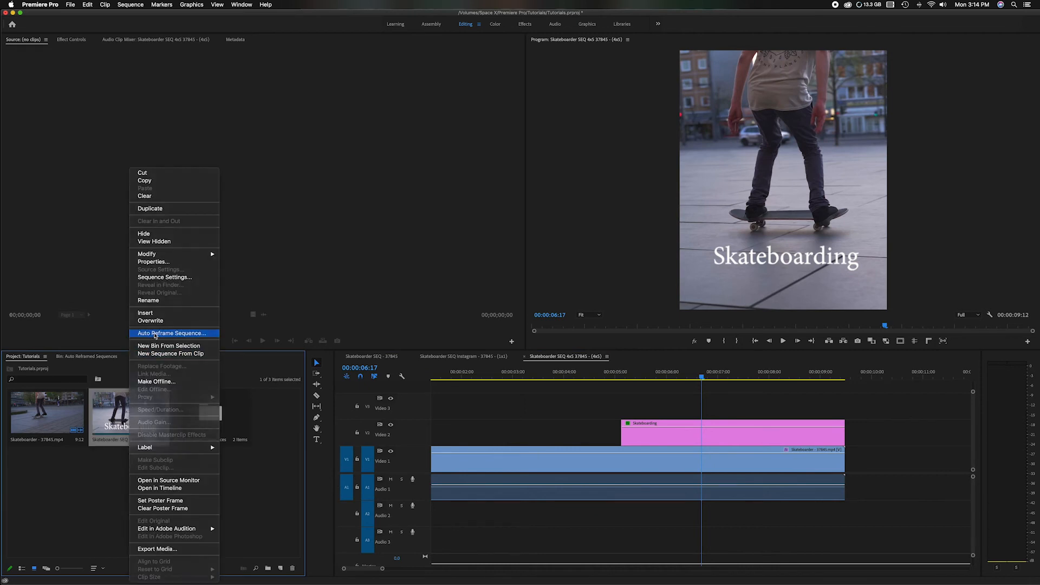
{"action": "left_click", "coordinate": [500, 288]}
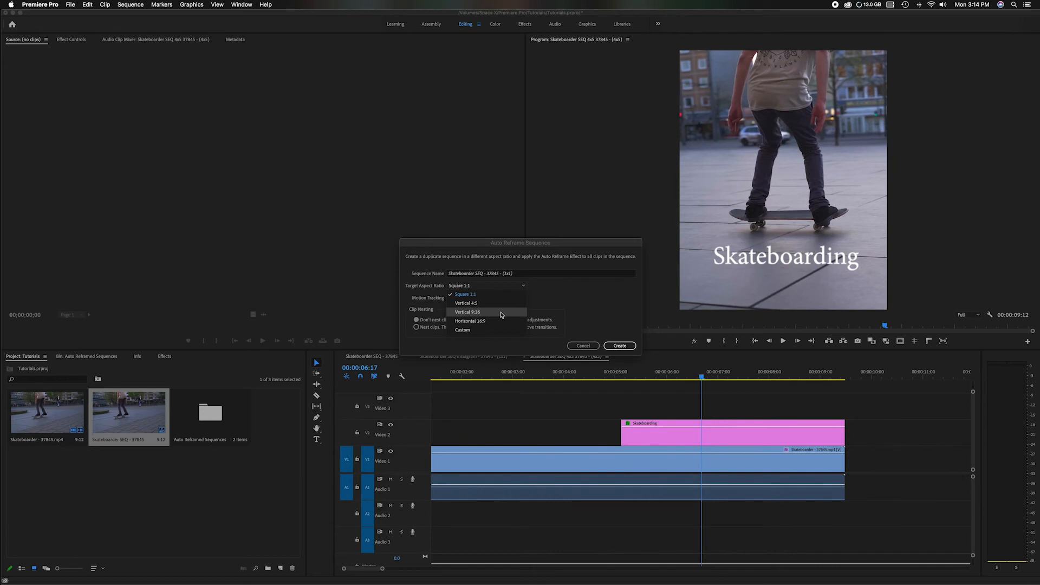
{"action": "left_click", "coordinate": [502, 313]}
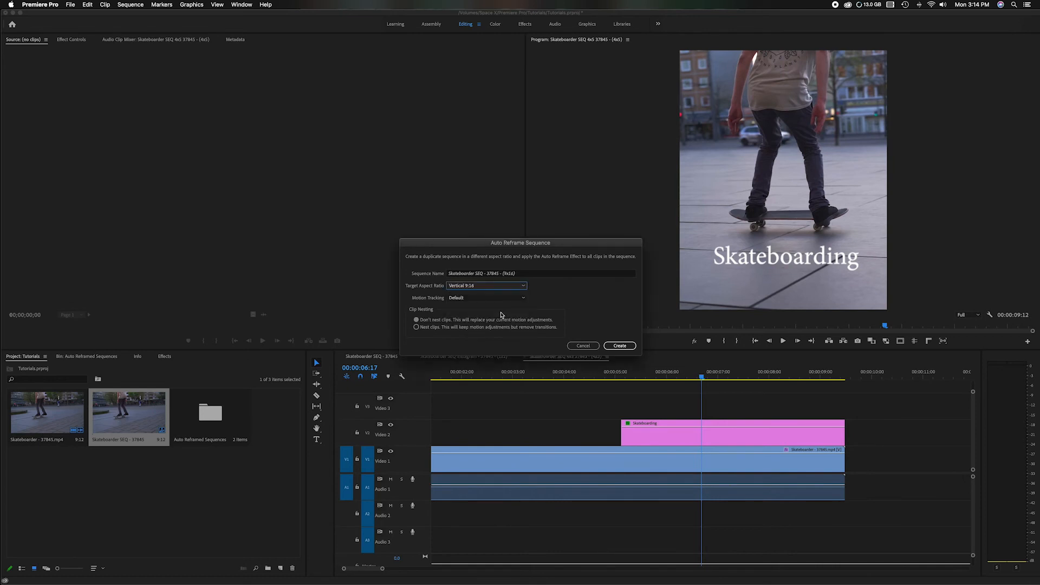
Remove 37845 from the reframed sequence's name, leaving "Skateboarder SEQ - - (9x16)", and create the sequence.
{"action": "left_click", "coordinate": [495, 274]}
{"action": "double_click", "coordinate": [495, 273]}
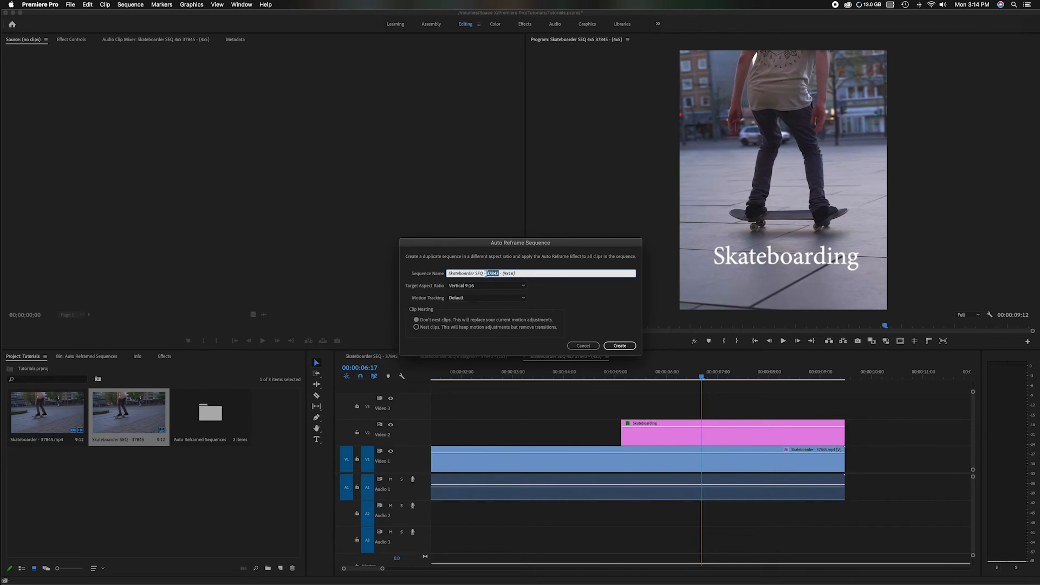
{"action": "key", "text": "BackSpace"}
{"action": "left_click", "coordinate": [620, 346]}
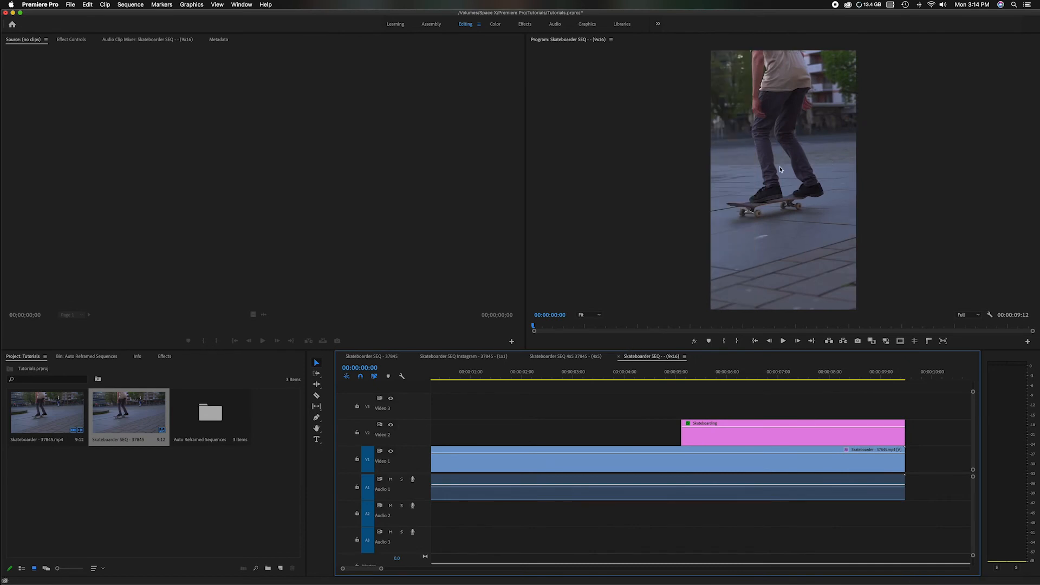
Play the 9x16 sequence through to the Skateboarding title to review its framing.
{"action": "left_click_drag", "start_coordinate": [627, 374], "coordinate": [562, 378]}
{"action": "key", "text": "space"}
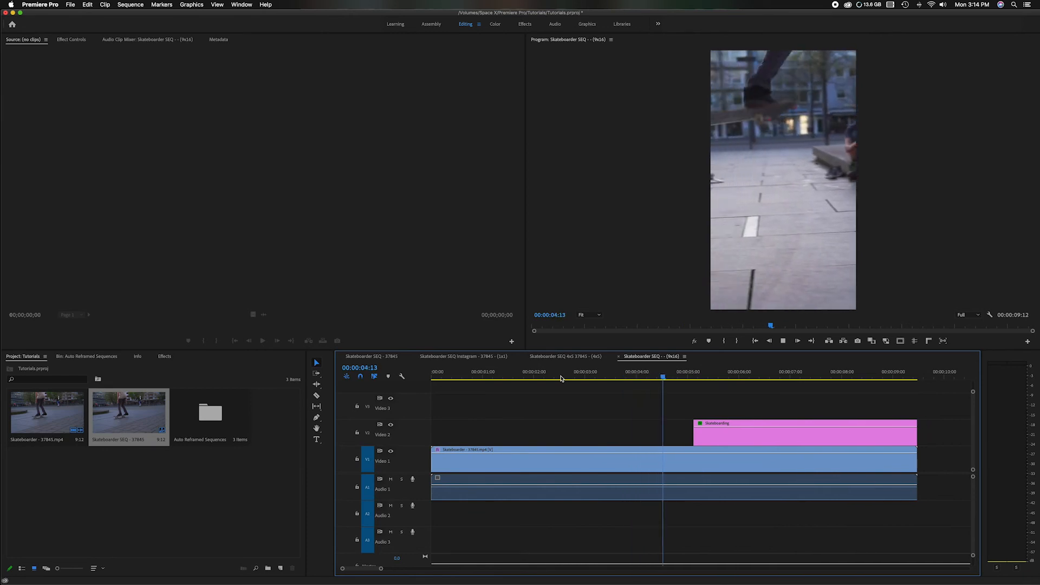
{"action": "key", "text": "space"}
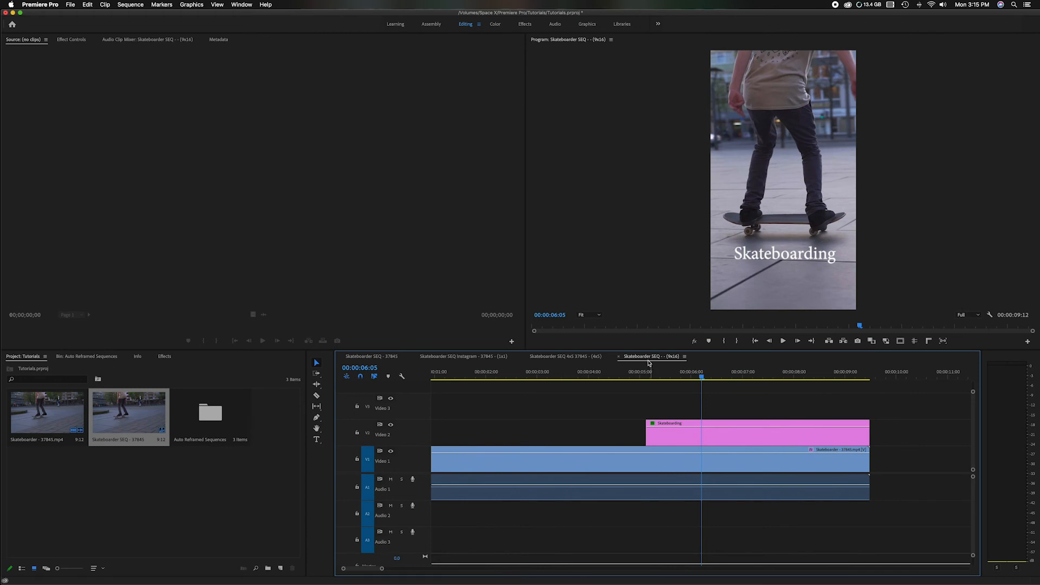
Compare the framing of the original, 1x1, 4x5 and 9x16 sequences, ending on the 9x16 version.
{"action": "left_click", "coordinate": [555, 357]}
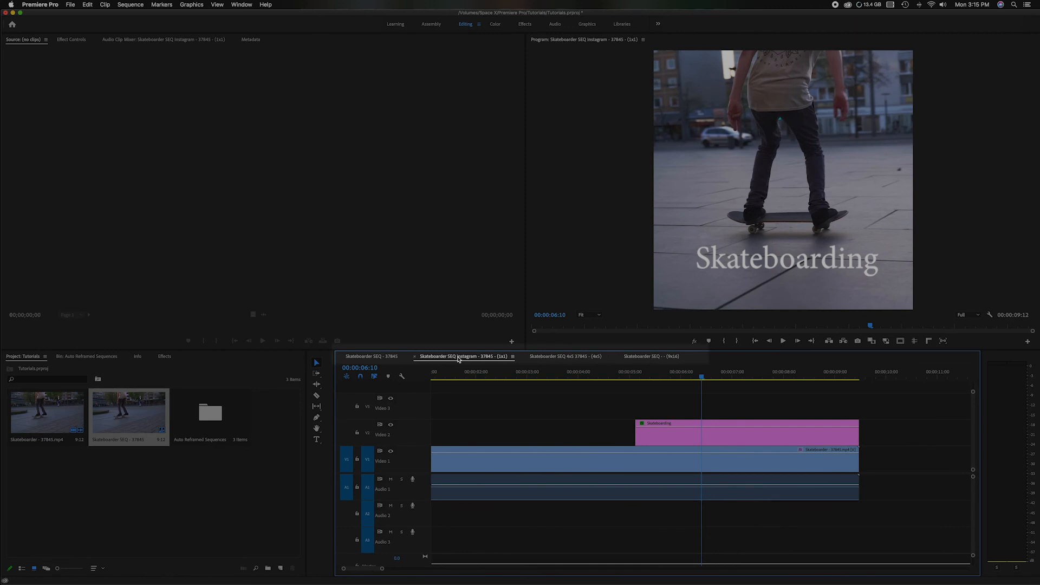
{"action": "left_click", "coordinate": [383, 358]}
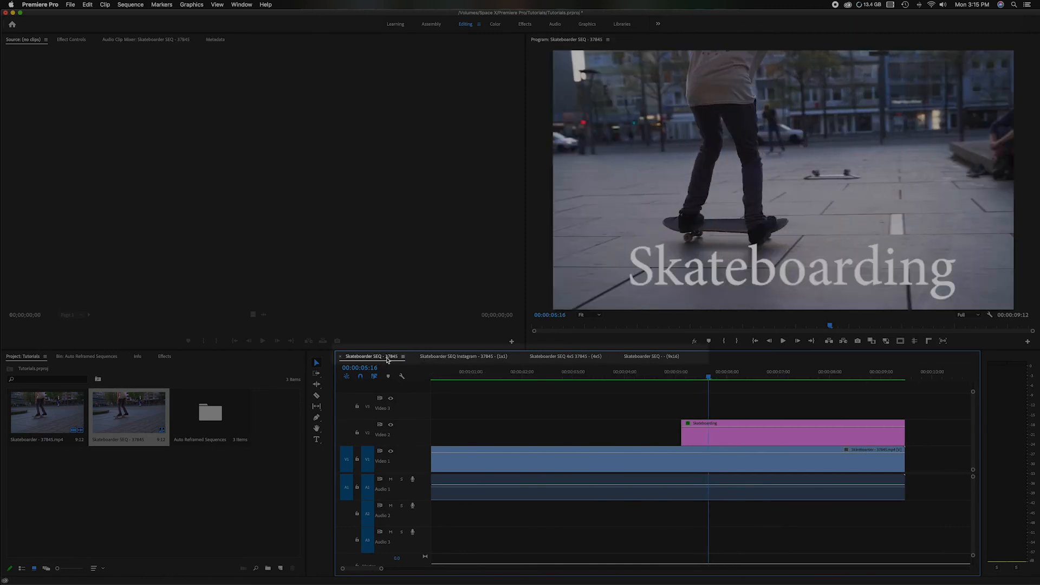
{"action": "left_click", "coordinate": [455, 357]}
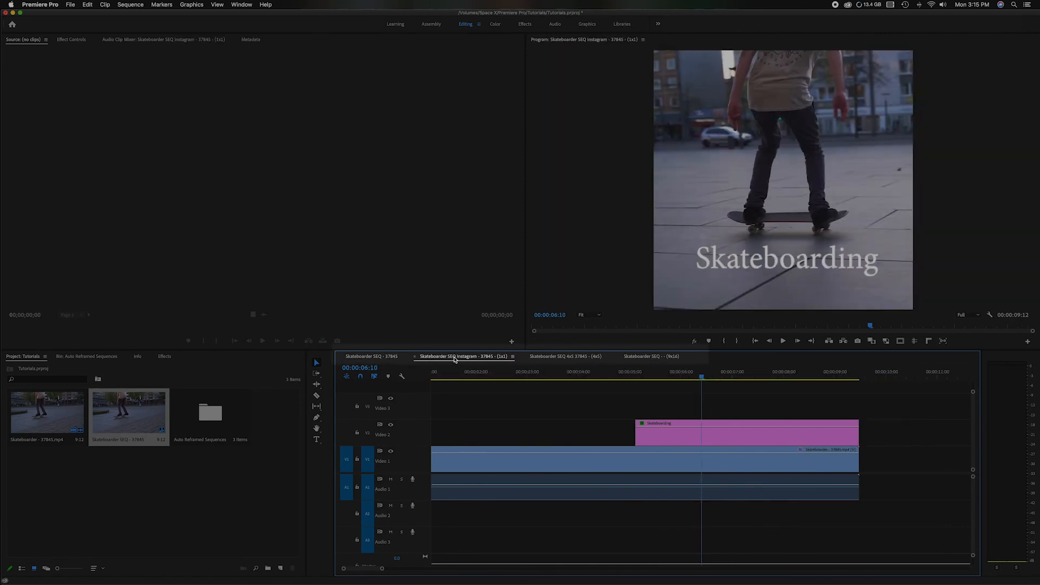
{"action": "left_click", "coordinate": [570, 358]}
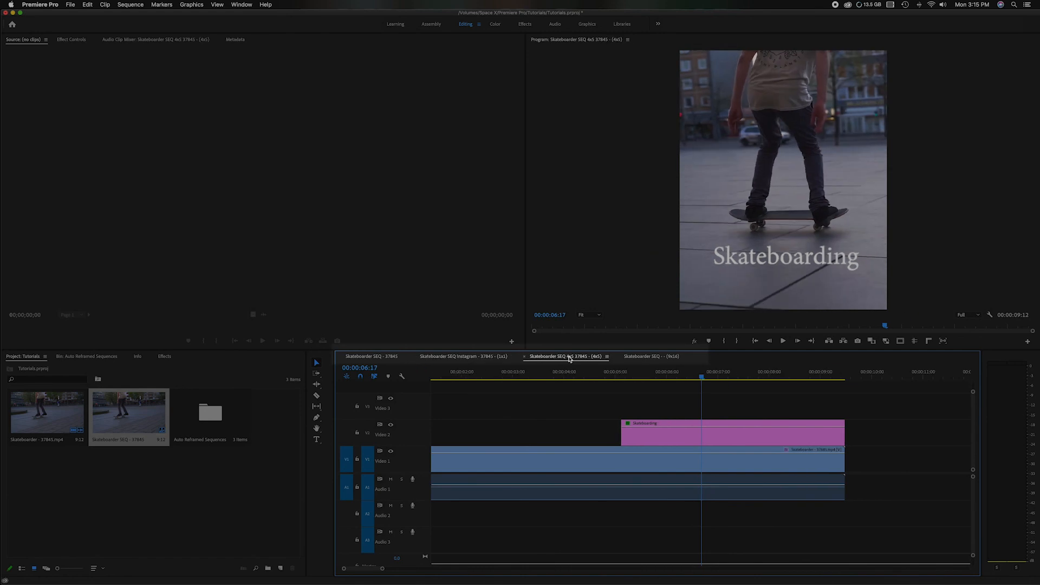
{"action": "left_click", "coordinate": [645, 357]}
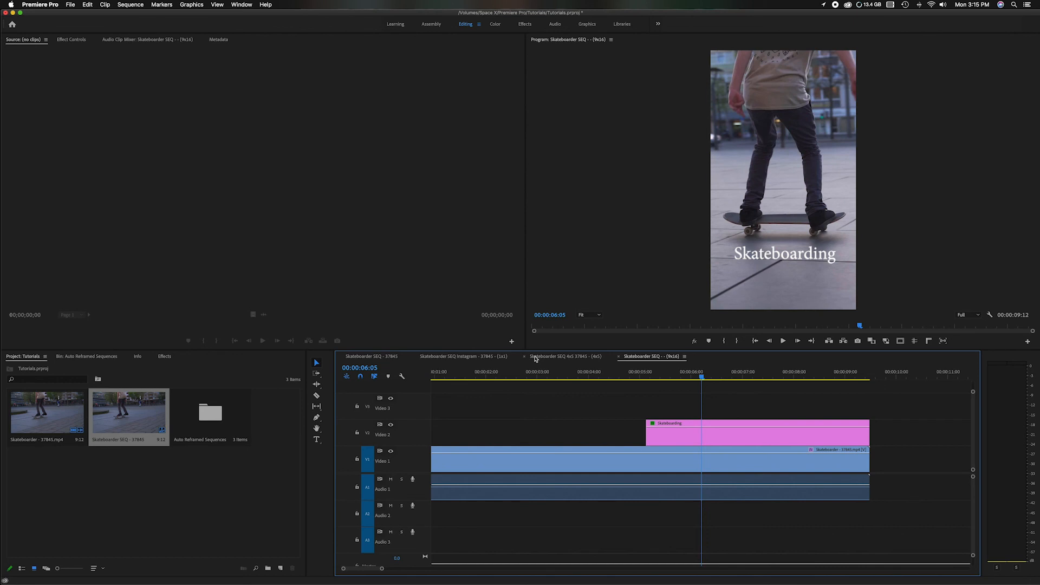
Delete the Auto Reframed Sequences bin and move the playhead of the original Skateboarder SEQ - 37845 to 00:00:01:14.
{"action": "left_click_drag", "start_coordinate": [232, 479], "coordinate": [243, 418]}
{"action": "key", "text": "BackSpace"}
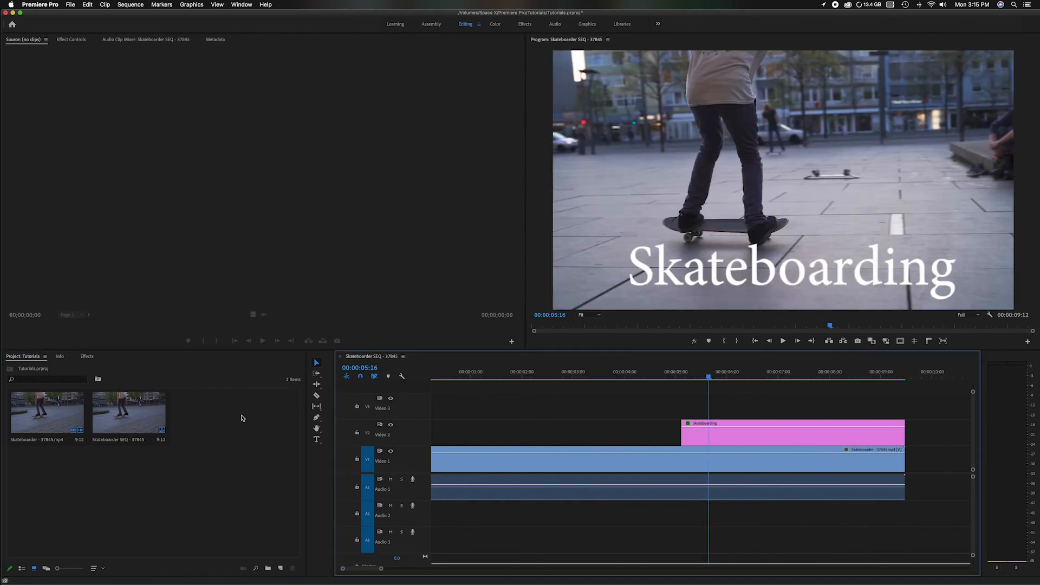
{"action": "left_click", "coordinate": [499, 376]}
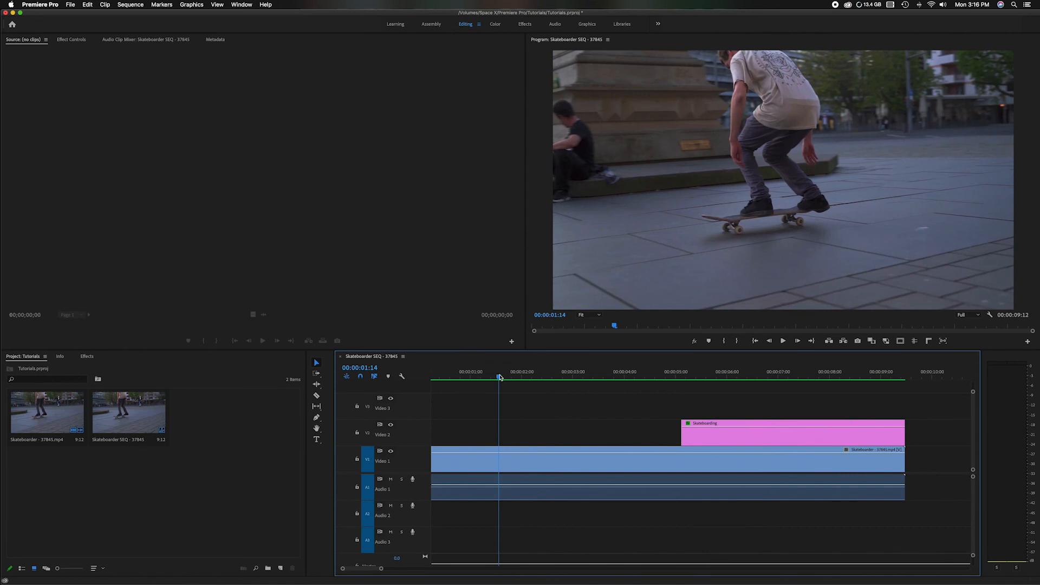